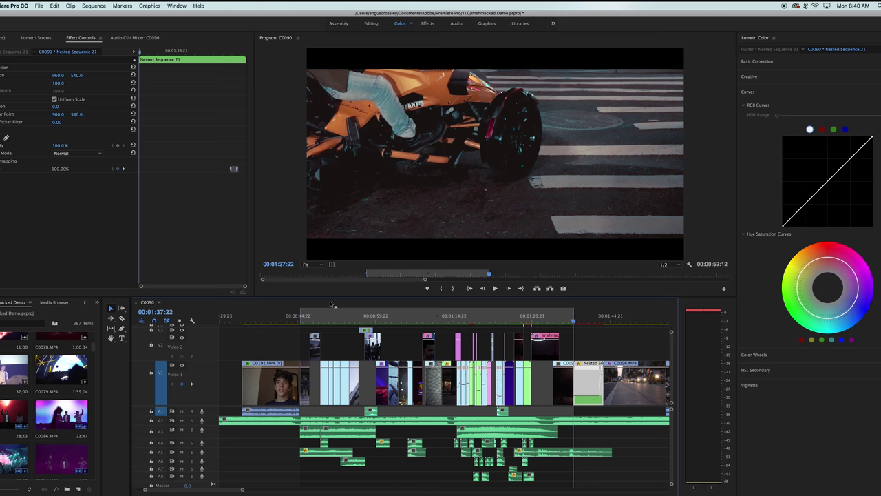
Open Export Settings for sequence C0090 and apply the H.264 YouTube 1080p HD preset.
left_click(40, 7)
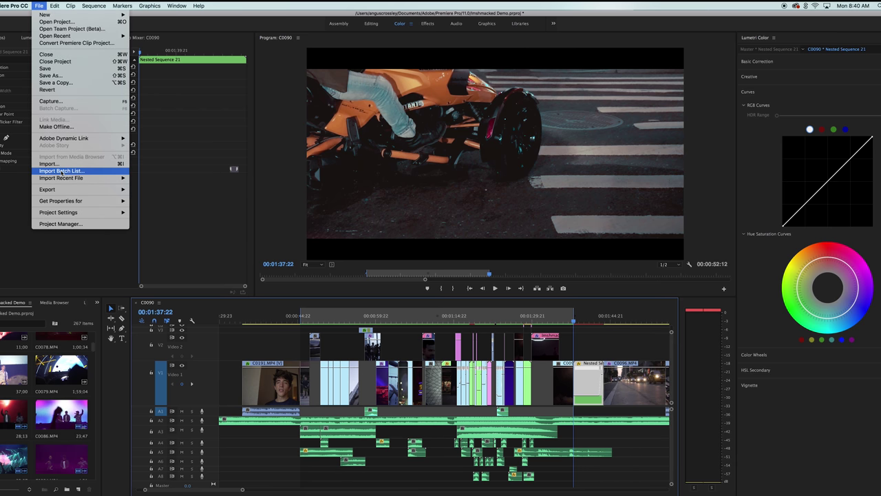
mouse_move(71, 189)
left_click(145, 195)
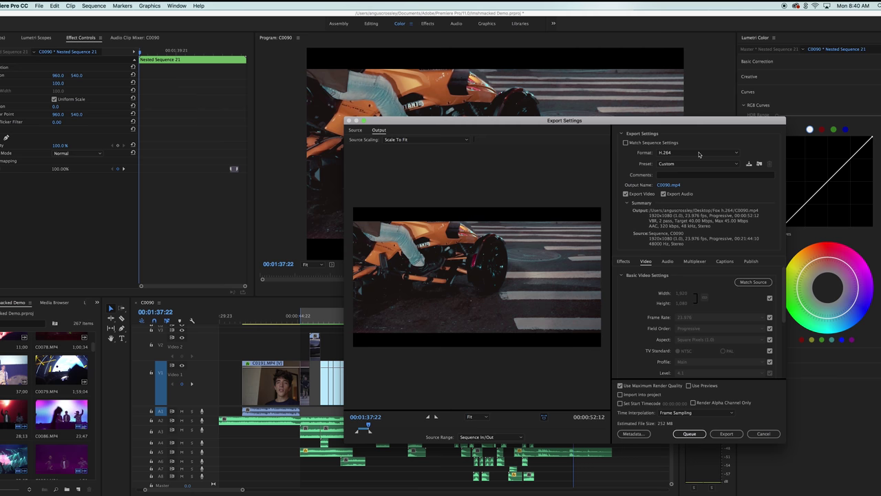
left_click(669, 164)
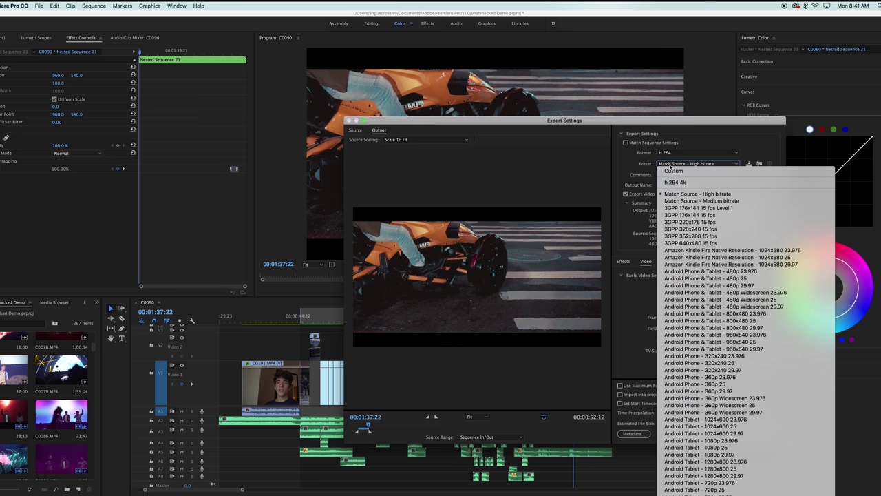
scroll(695, 305, "down", 10)
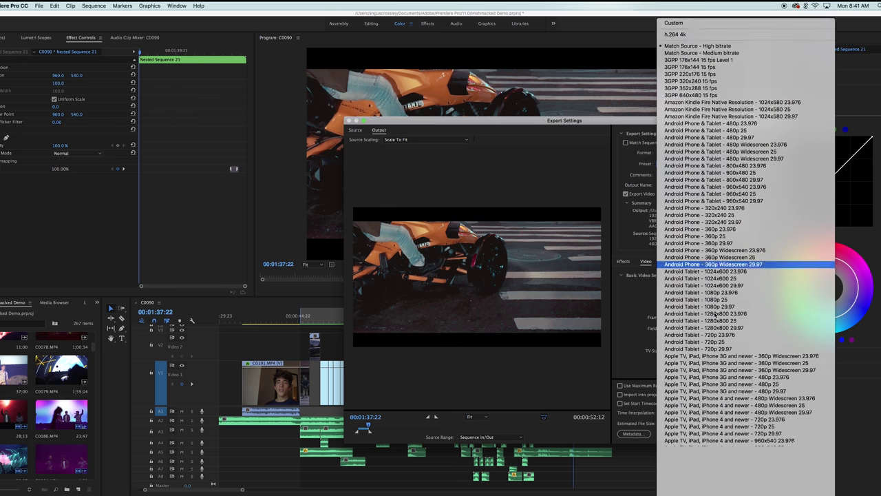
scroll(716, 314, "down", 2)
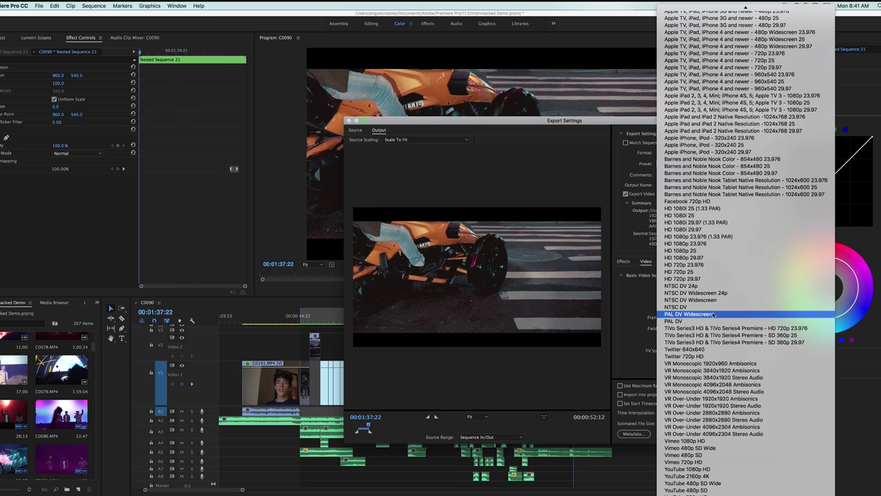
left_click(716, 471)
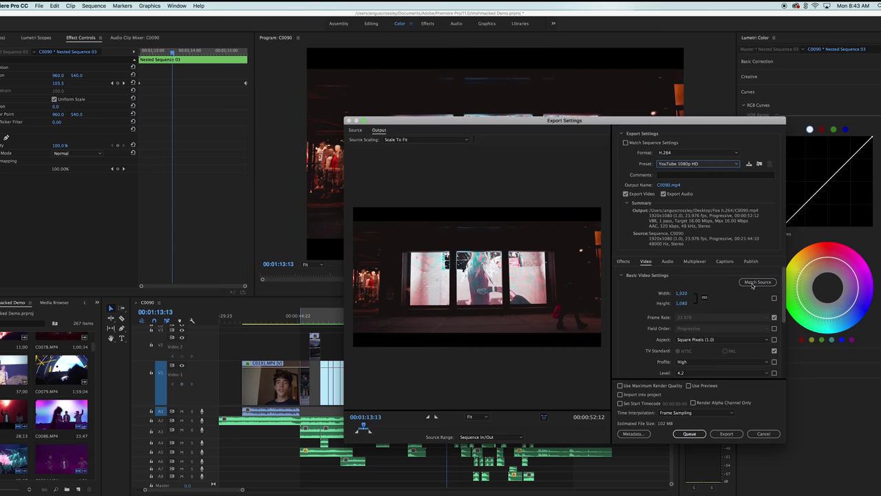
Match video settings to source, set bitrate encoding to VBR, 2 pass, and enable Maximum Render Quality.
left_click(753, 283)
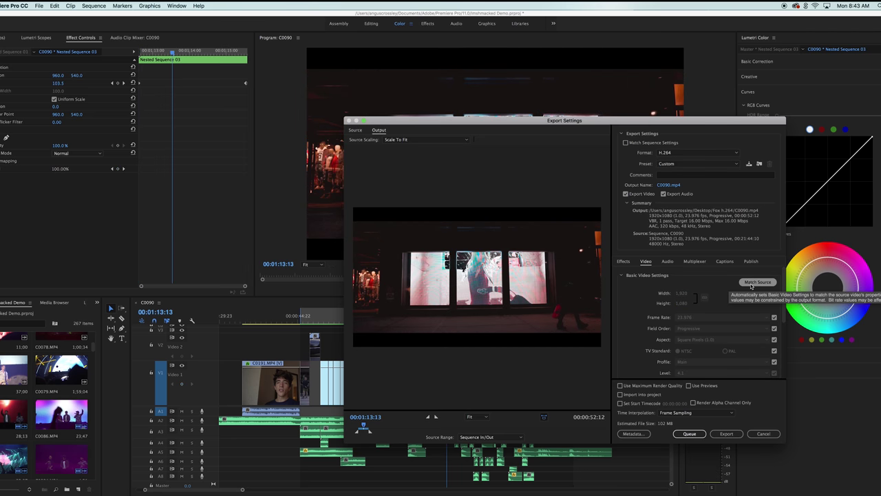
scroll(697, 309, "down", 5)
left_click(697, 310)
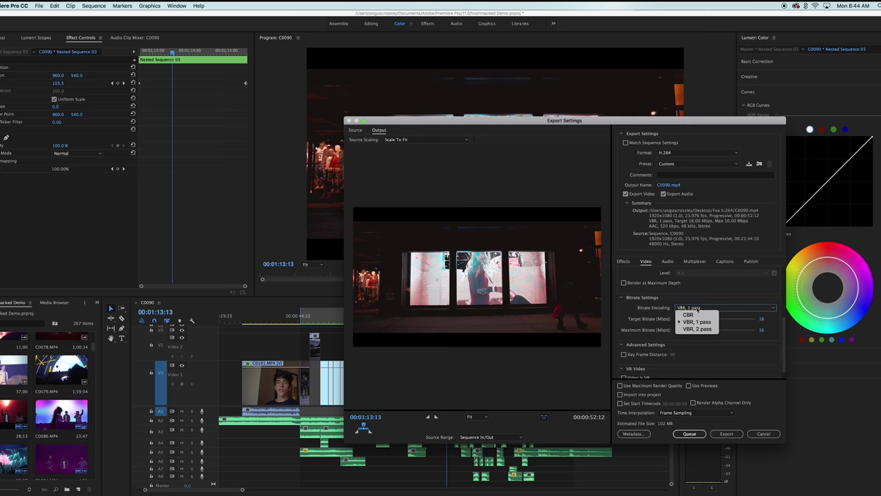
left_click(695, 328)
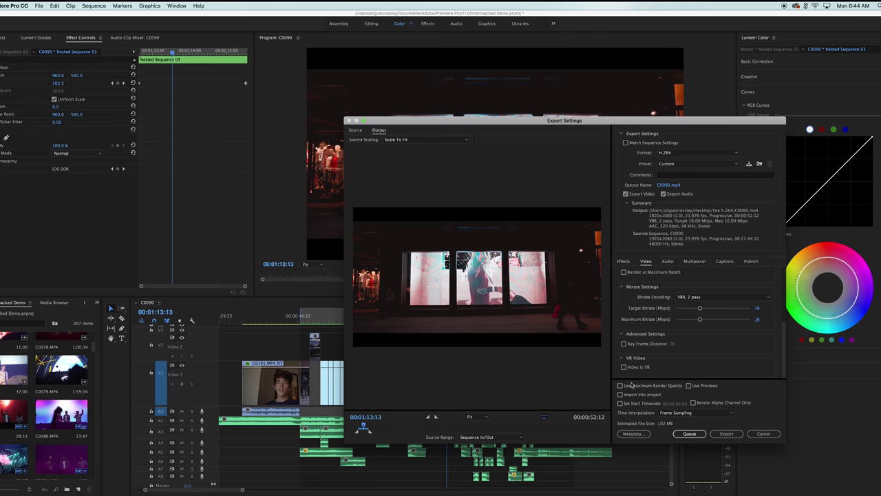
left_click(621, 386)
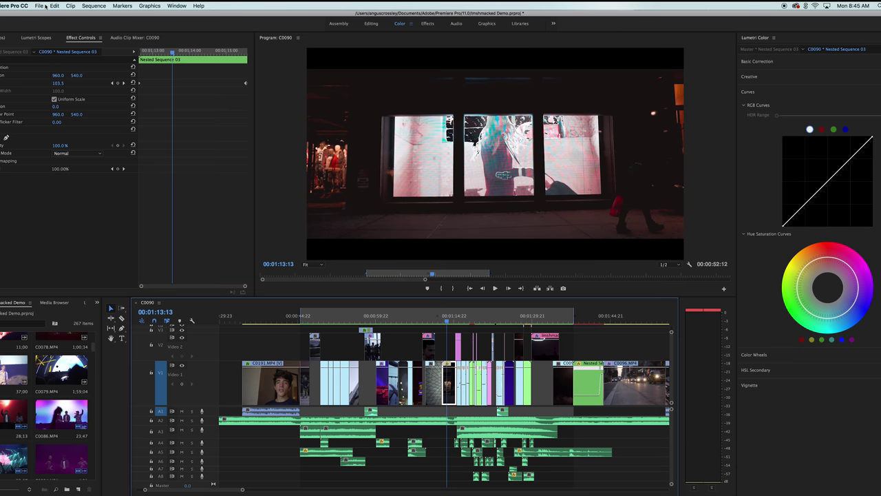
Close the current demo project via File > Close Project, answering the save-changes prompt.
left_click(45, 5)
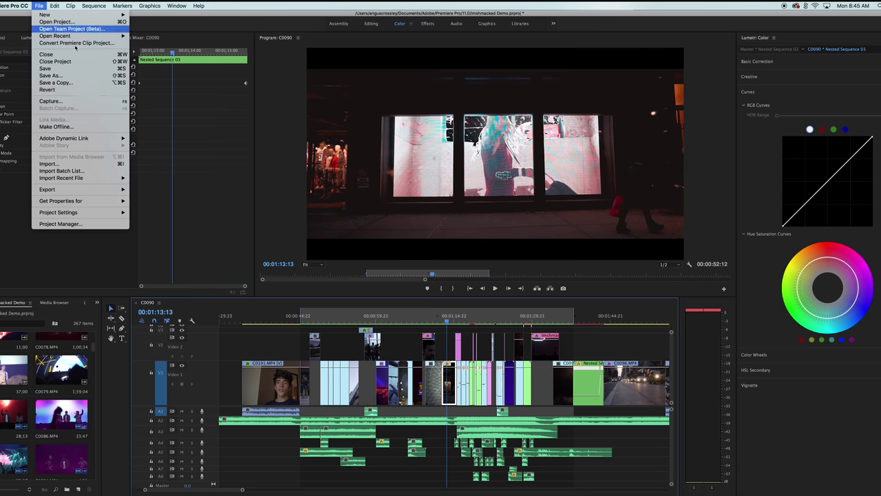
mouse_move(60, 17)
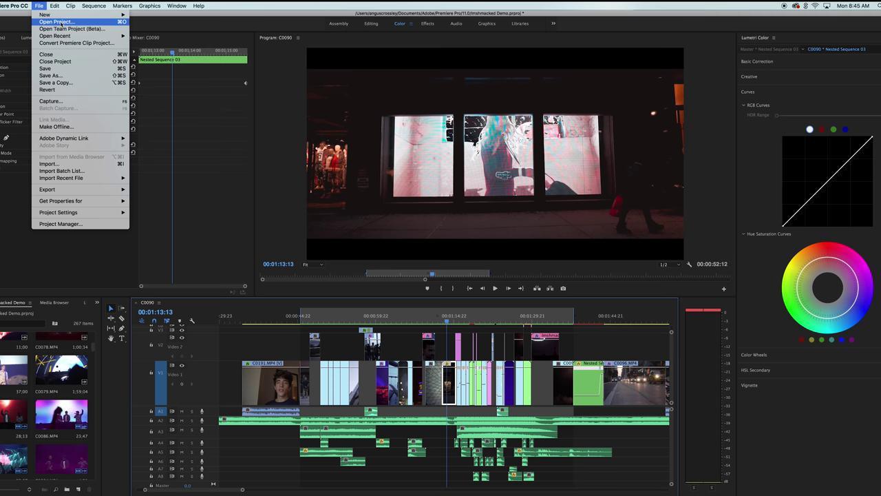
left_click(62, 61)
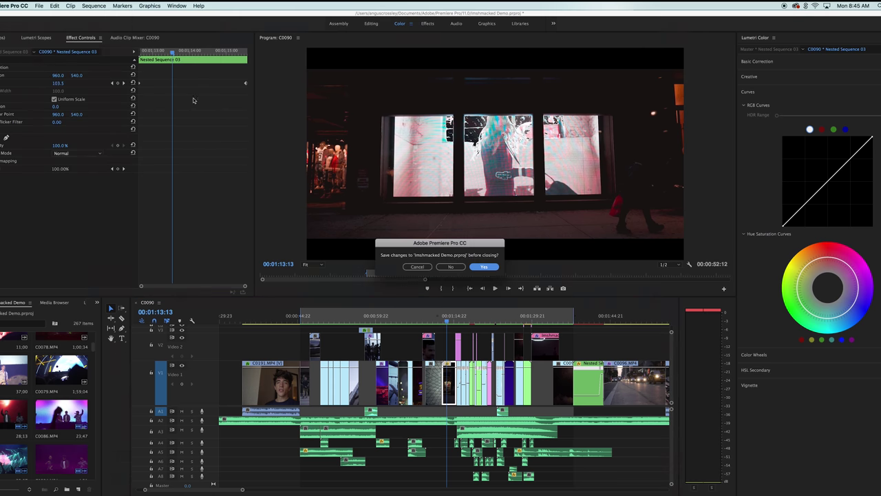
left_click(449, 267)
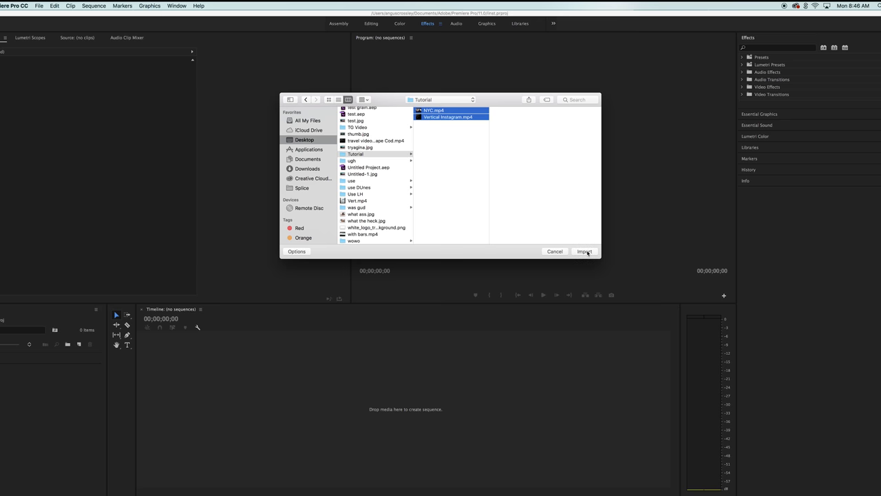
Import NYC.mp4 and Vertical Instagram.mp4 into the project, then start dragging the Vertical Instagram clip.
left_click(585, 251)
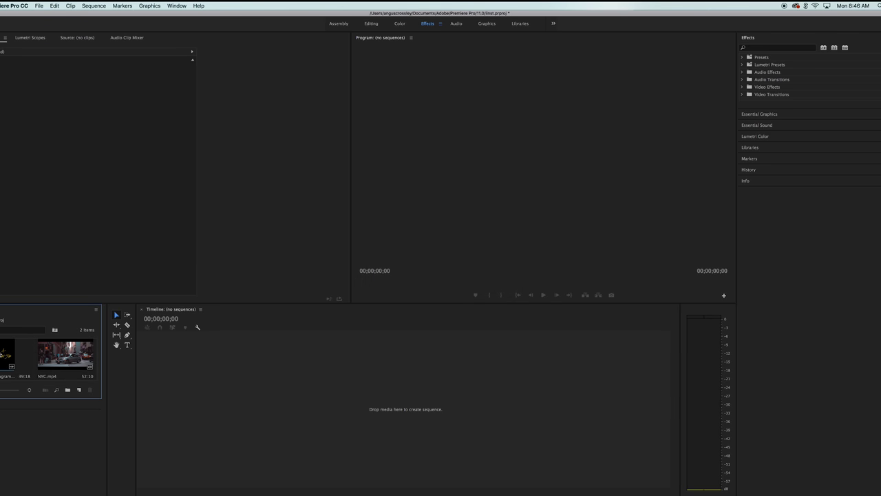
left_click_drag(24, 353, 113, 354)
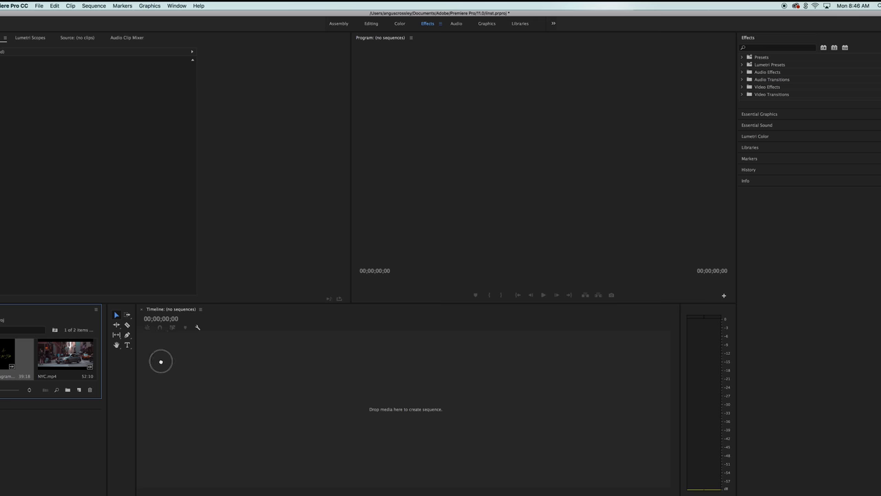
Build a Vertical Instagram sequence with NYC.mp4 placed at 00:00:42:18 after the first clip, then preview it.
left_click_drag(234, 357, 243, 358)
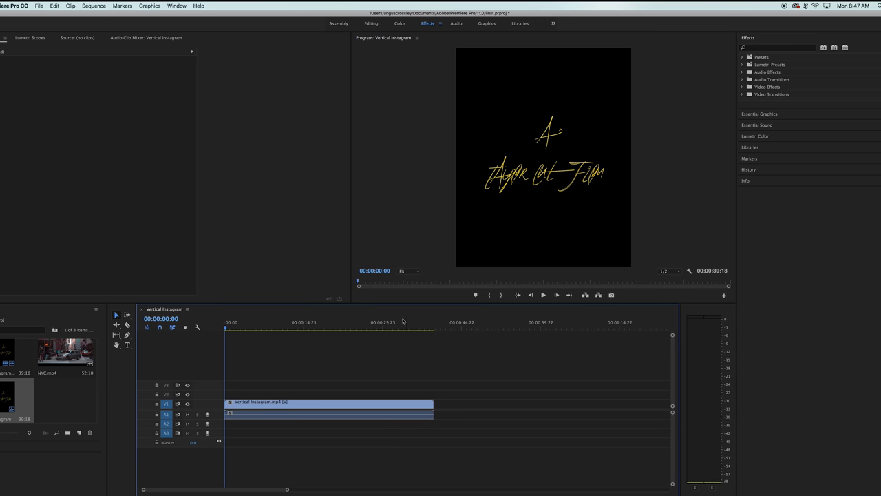
left_click(451, 322)
scroll(502, 383, "right", 2)
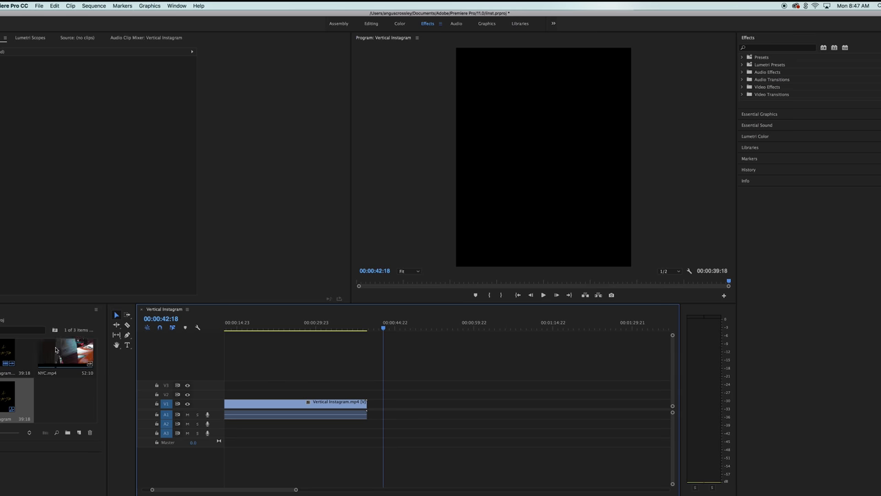
left_click_drag(58, 352, 378, 409)
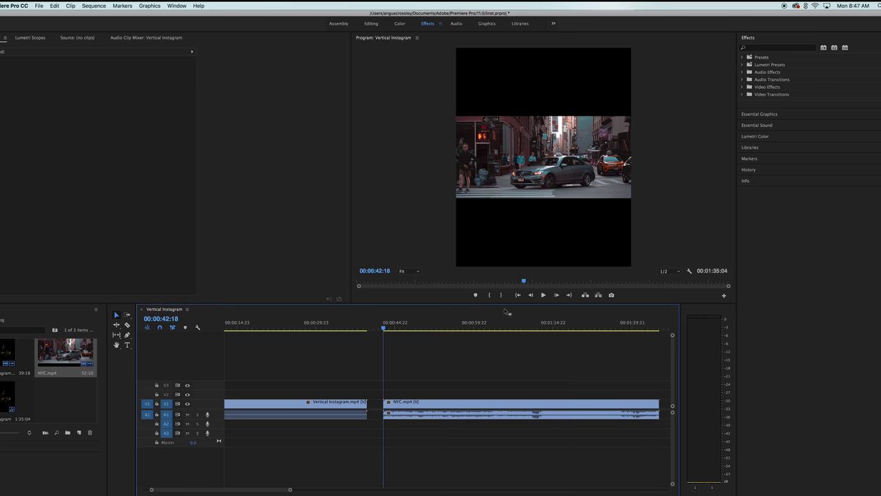
key("space")
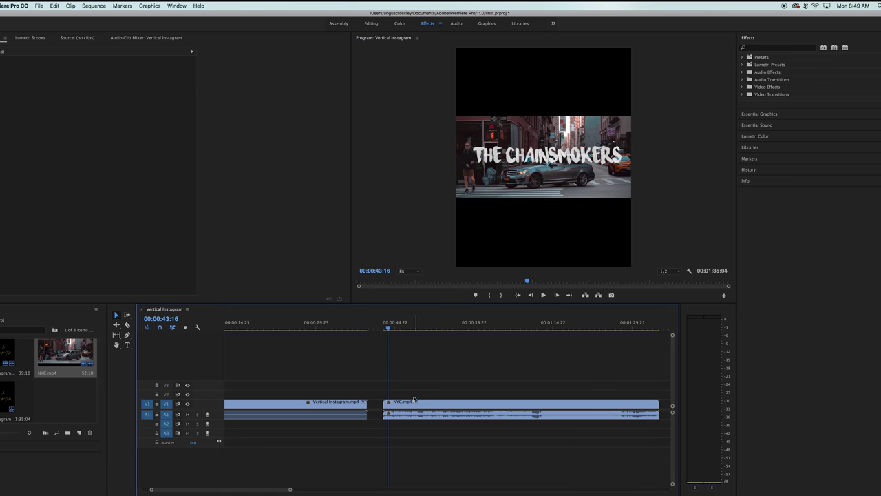
Scale the NYC.mp4 clip up to 268 so it fills the portrait frame.
left_click(413, 401)
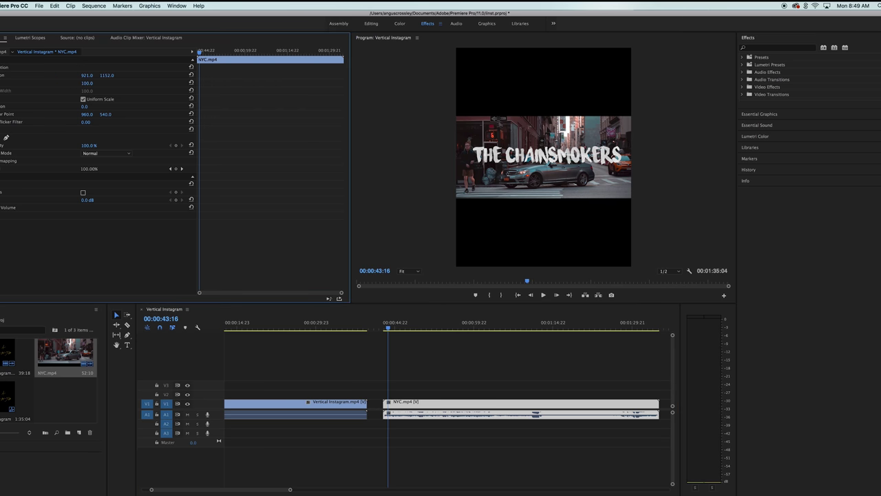
left_click_drag(87, 84, 201, 84)
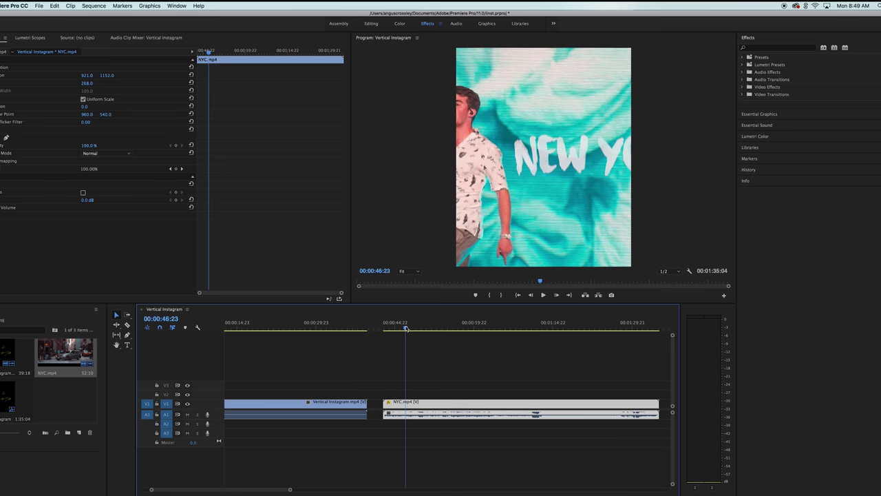
Cut NYC.mp4 at the scene change, reposition the part to 1779, 1157, and play back to check.
left_click_drag(406, 329, 405, 328)
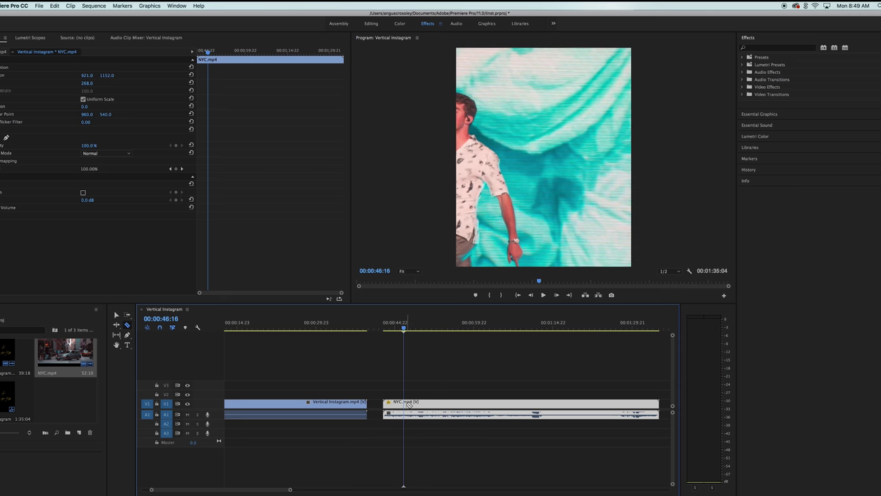
left_click(407, 404)
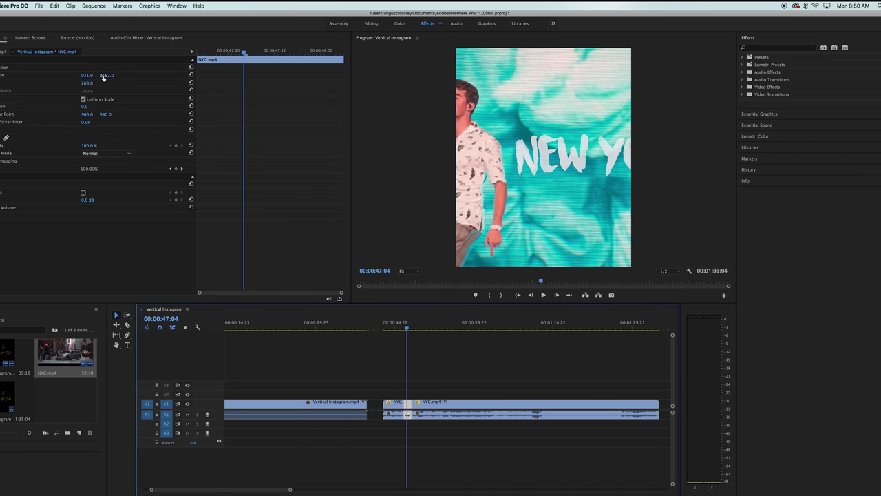
mouse_move(103, 77)
left_mouse_down()
mouse_move(70, 76)
mouse_move(199, 75)
mouse_move(88, 76)
left_mouse_up()
key("space")
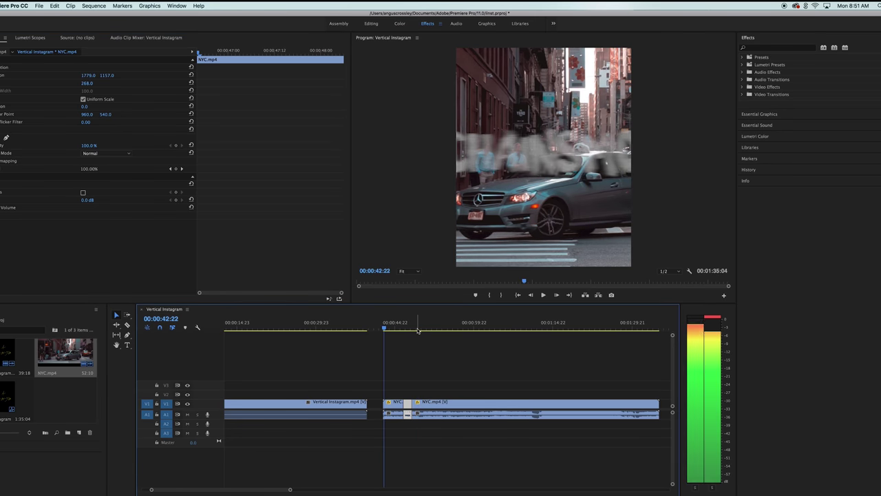
Mark the NYC clip as the In/Out range with X and move the playhead near the sequence end.
key("x")
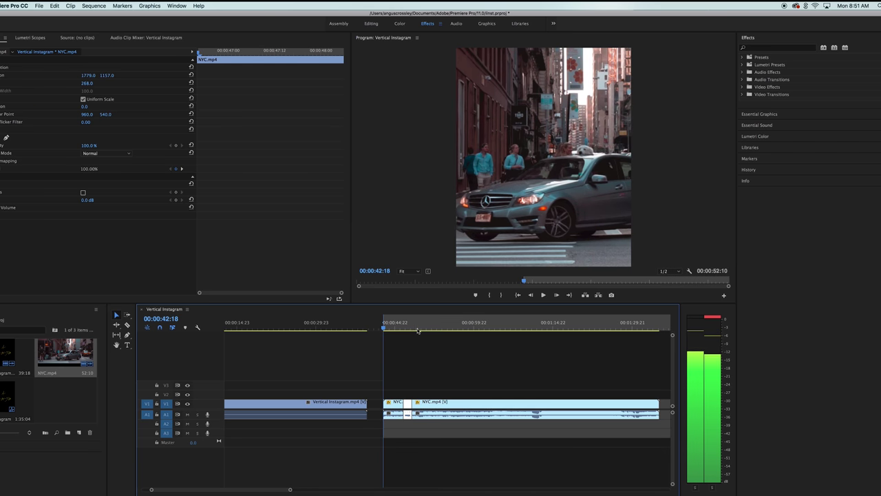
scroll(443, 358, "right", 5)
left_click(303, 328)
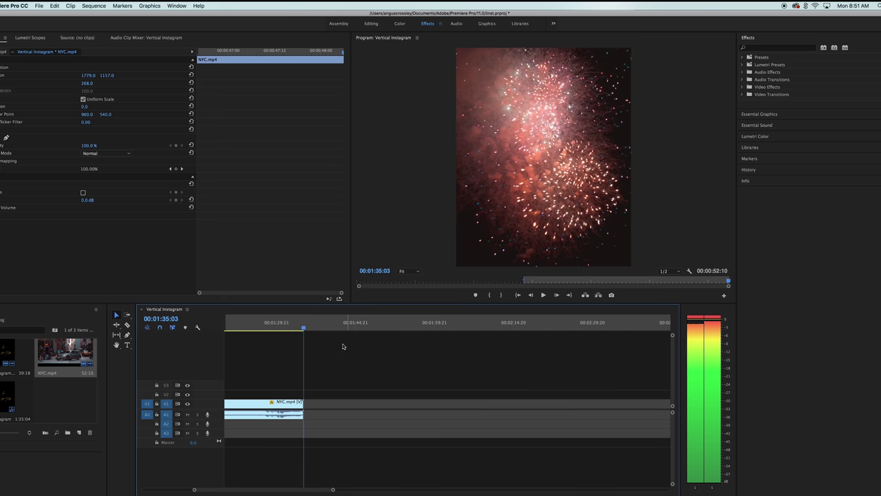
scroll(344, 365, "left", 5)
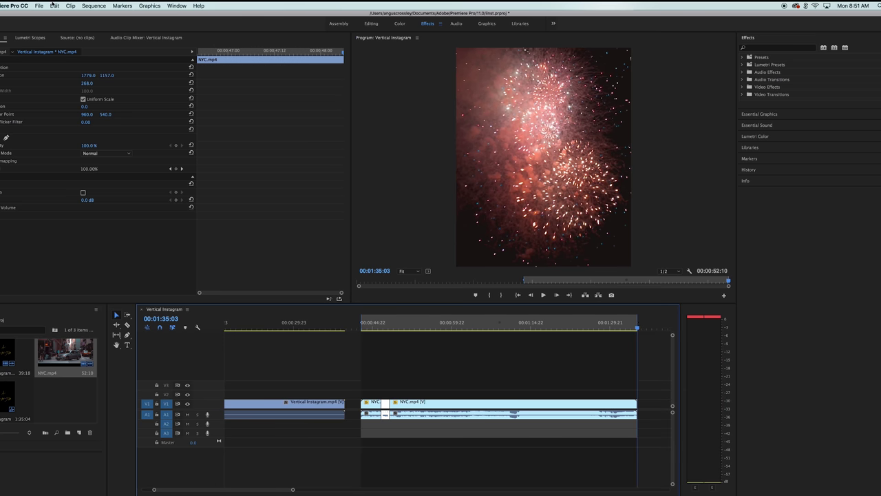
left_click(38, 5)
Export Vertical Instagram as 1842×2304 H.264 with Match Source - High bitrate at maximum depth and render quality.
mouse_move(82, 189)
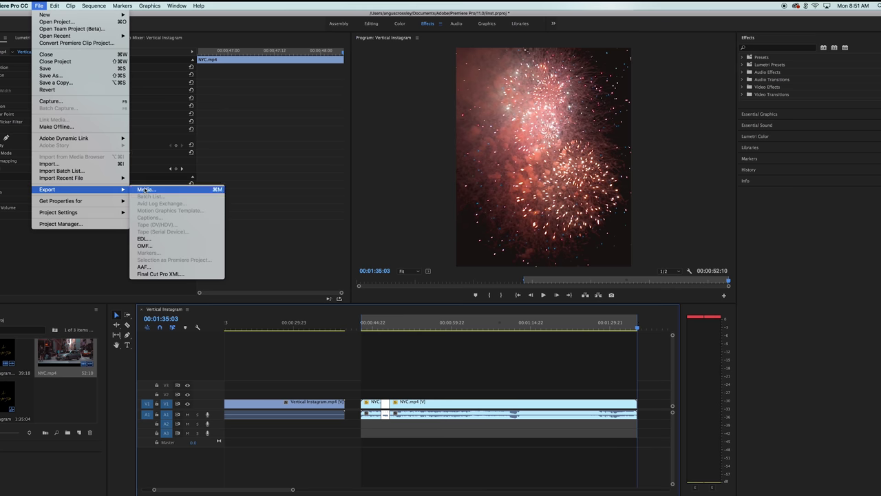
left_click(143, 189)
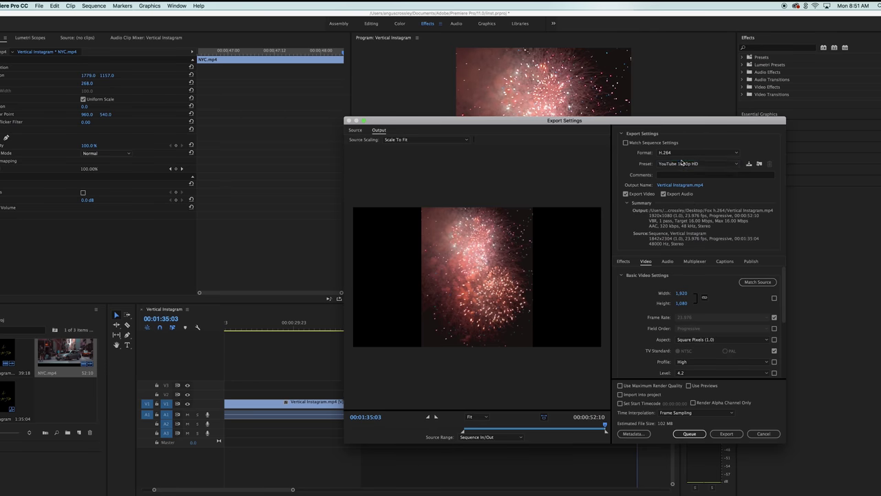
left_click(681, 163)
left_click(692, 193)
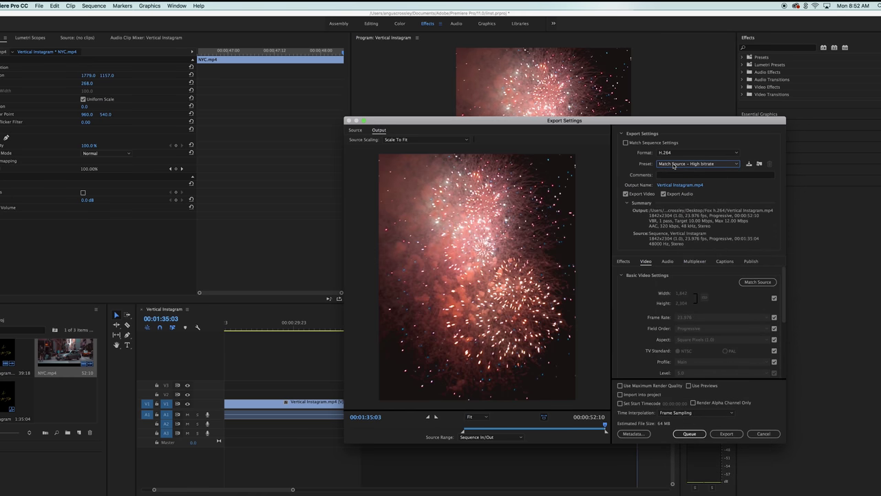
left_click(754, 282)
scroll(714, 292, "down", 1)
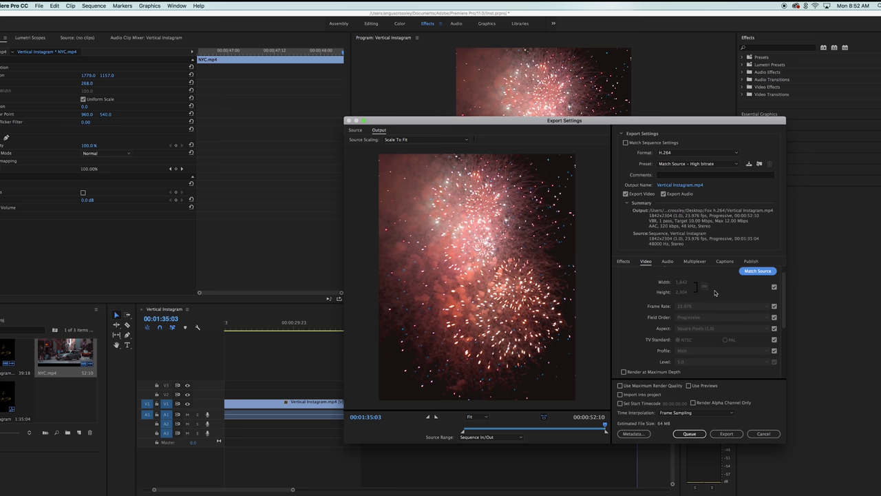
scroll(719, 300, "down", 4)
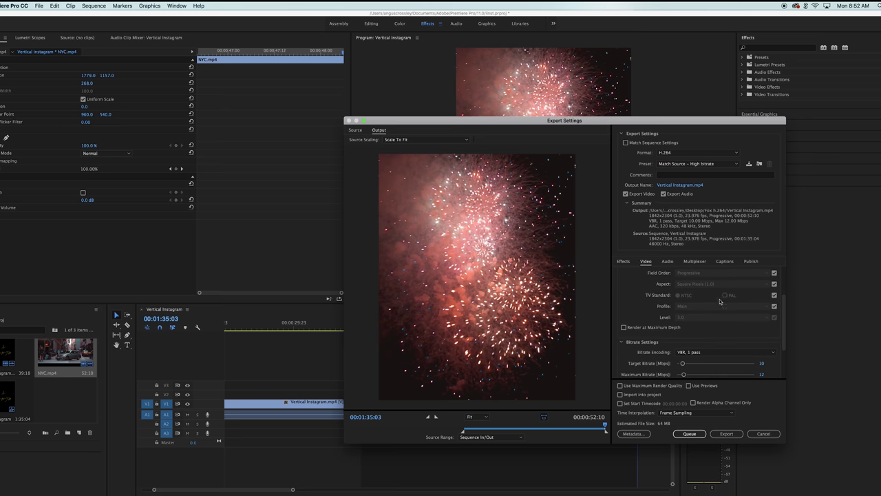
left_click(623, 327)
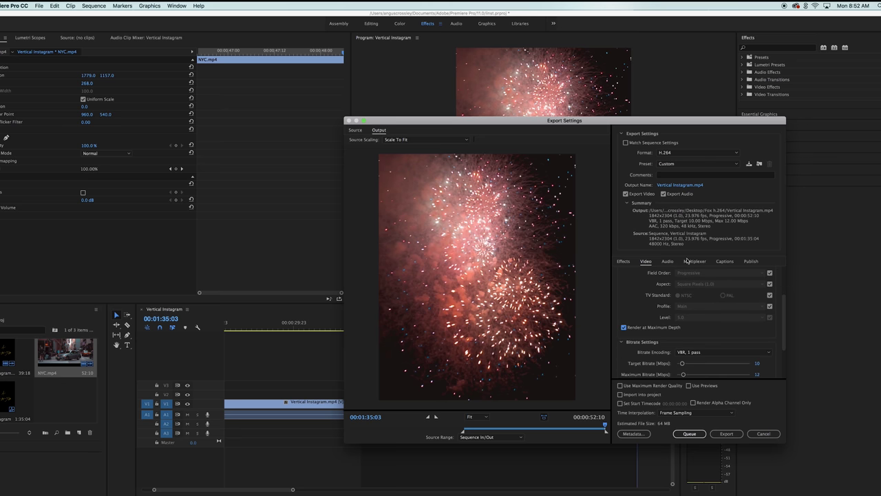
scroll(721, 321, "down", 4)
scroll(702, 340, "down", 1)
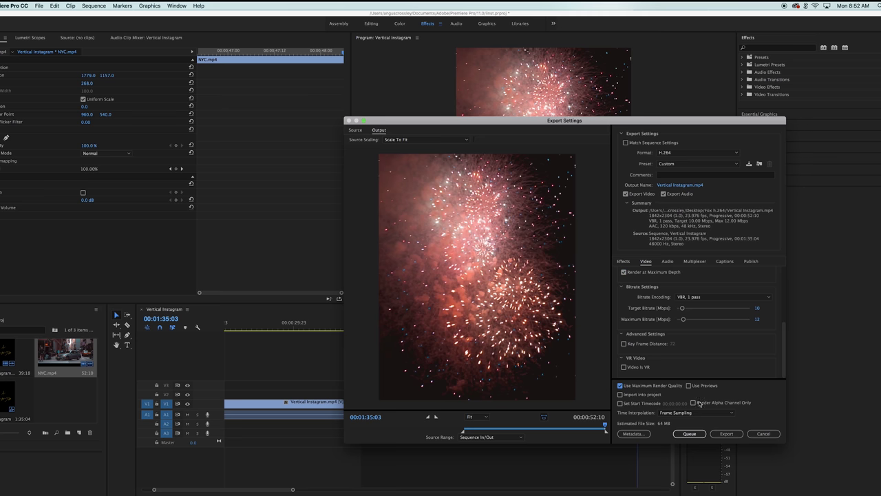
left_click(727, 433)
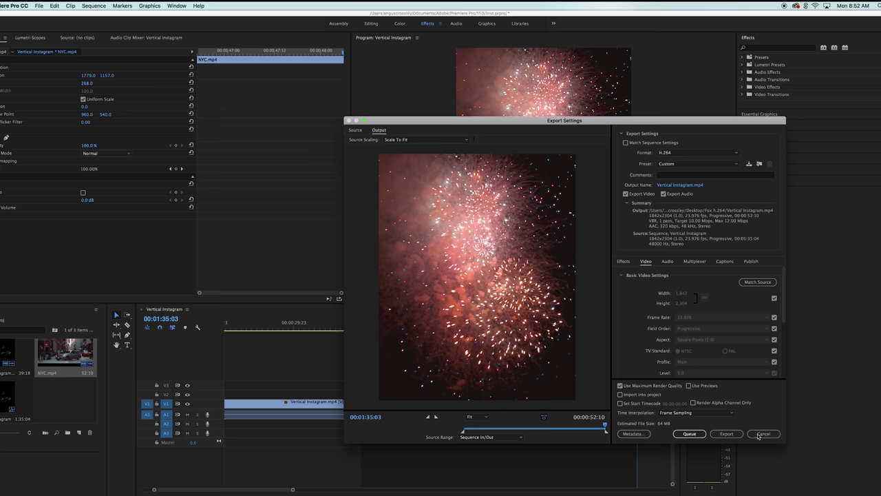
left_click(761, 434)
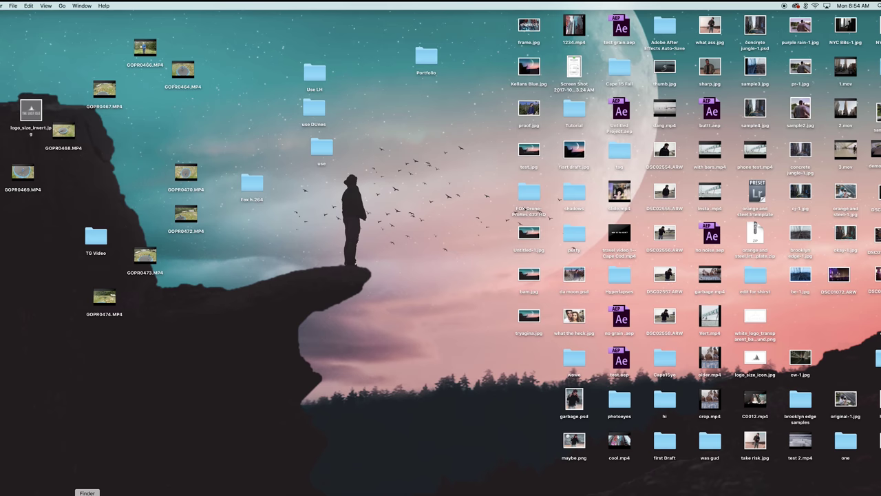
Open AirDrop in Finder to find a nearby phone for sending 1234.mp4.
left_click(216, 220)
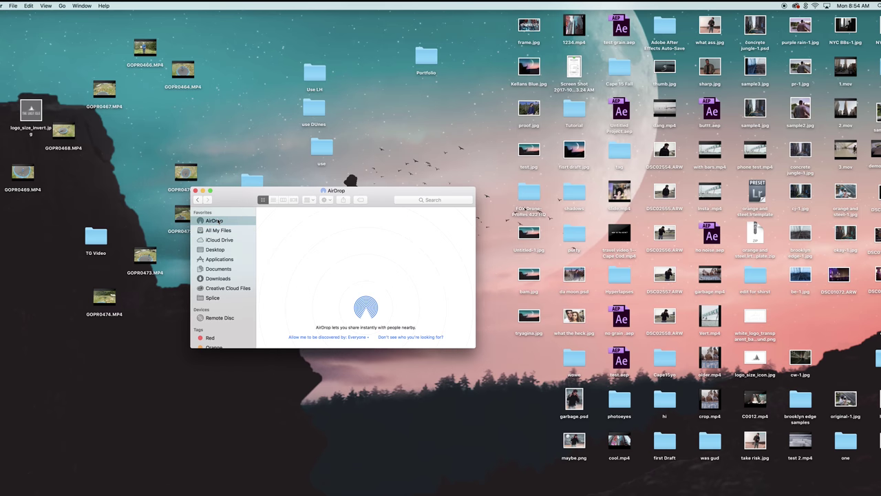